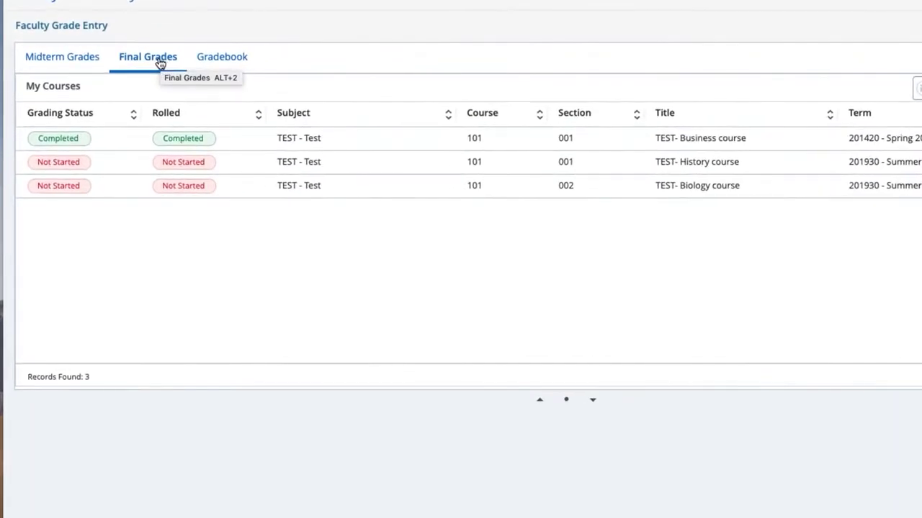
Show the Final Grades course list with the three TEST 101 courses, their terms and CRNs
left_click(74, 61)
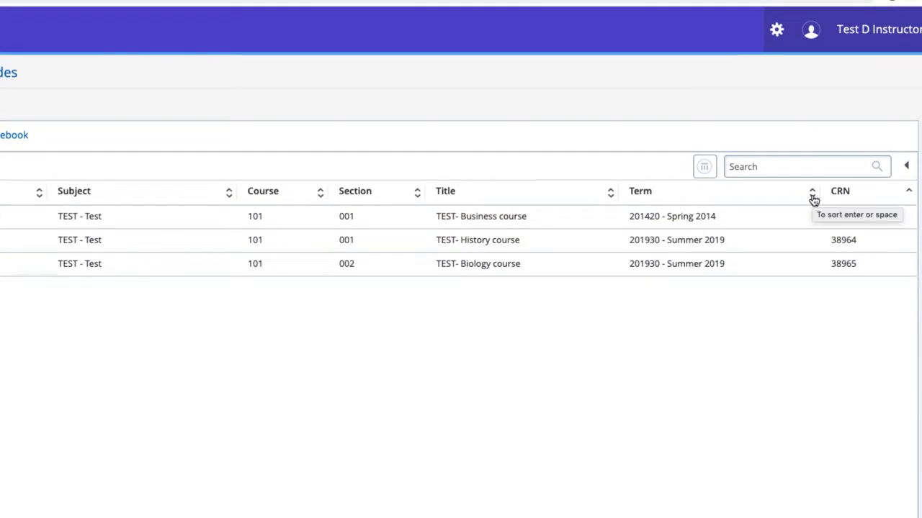
Sort the courses by term, newest first, then try and clear a 'Summer 2019' search filter
left_click(812, 195)
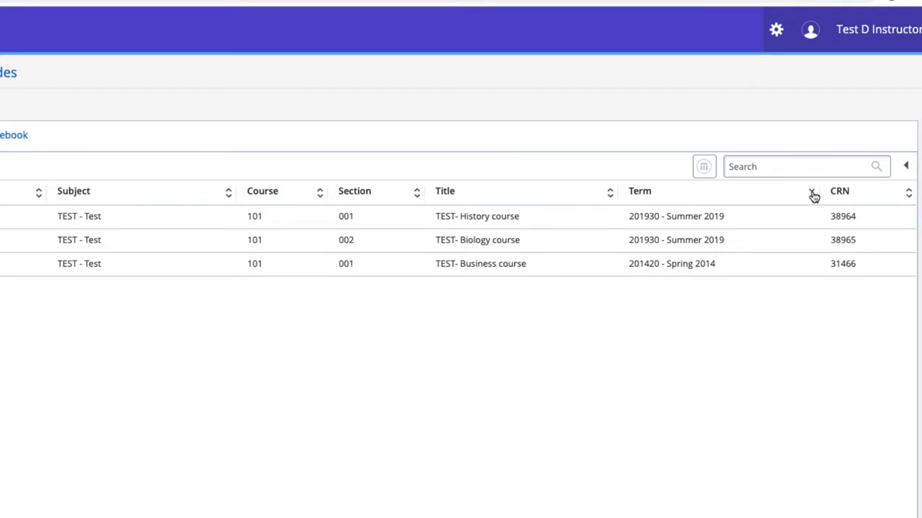
left_click(782, 166)
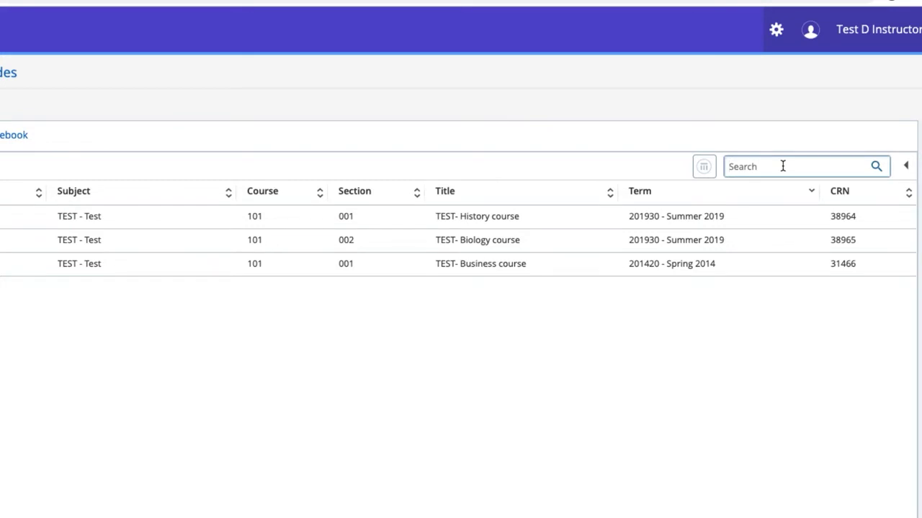
type("Summer 2019")
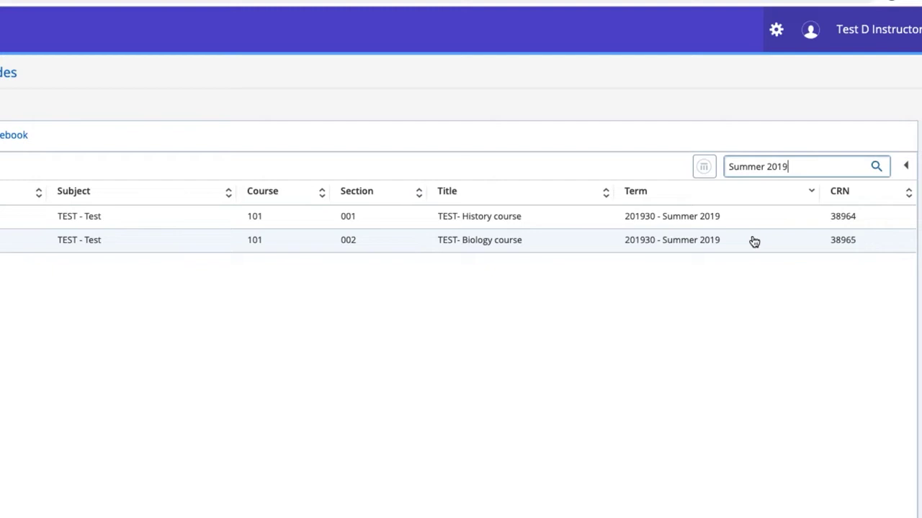
left_click_drag(786, 166, 728, 167)
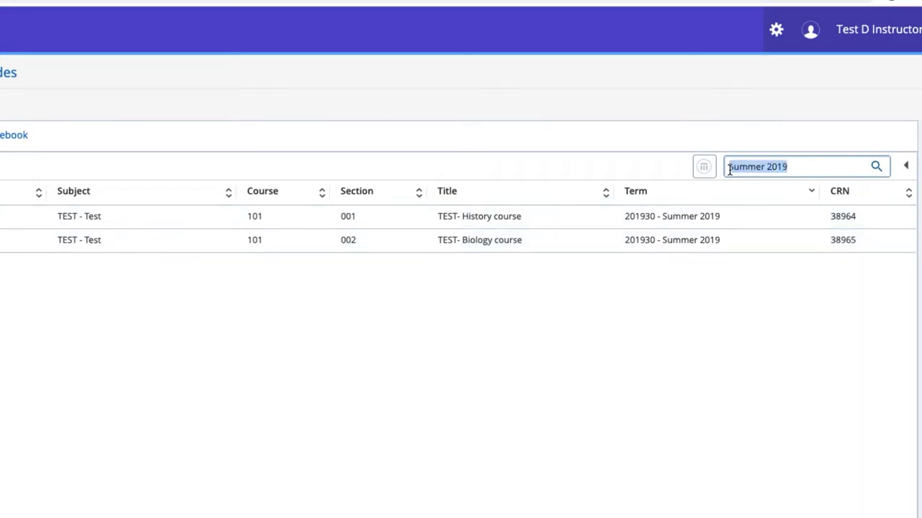
key("BackSpace")
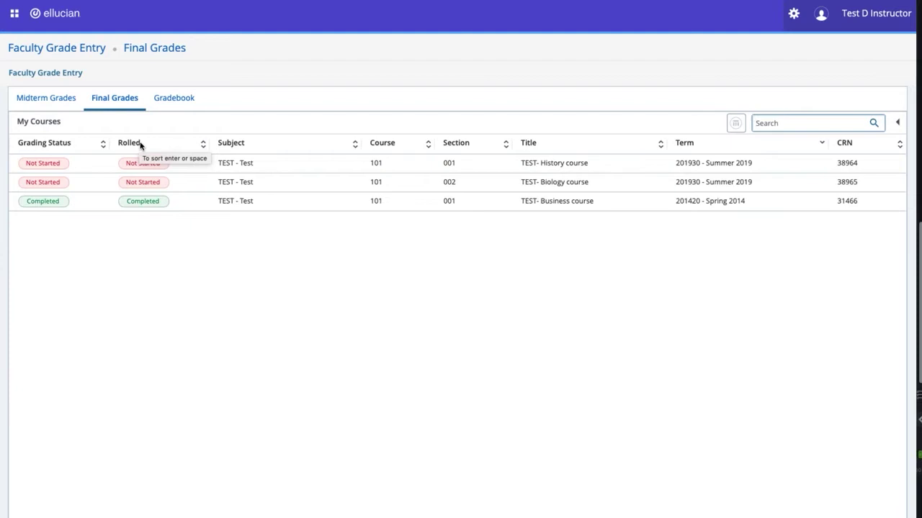
Open the History course roster and give the first three students A, B and A
left_click(251, 165)
scroll(438, 216, "down", 2)
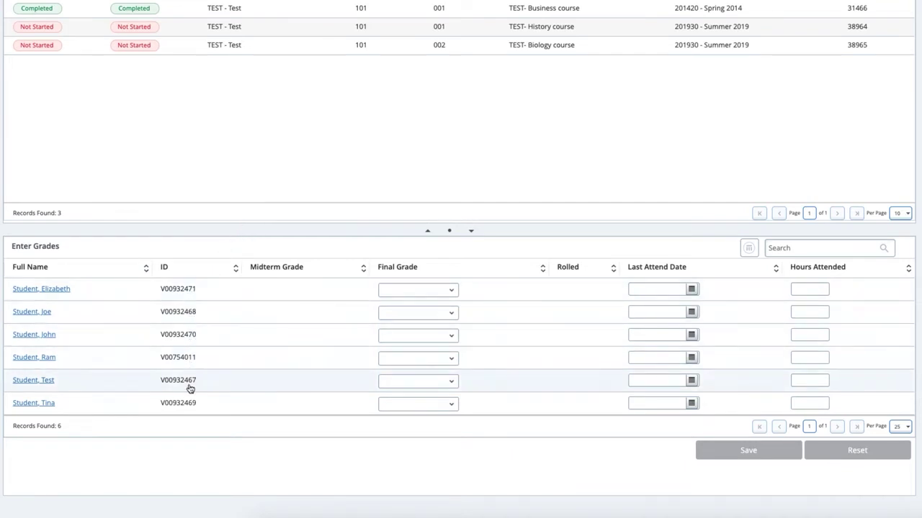
left_click(453, 292)
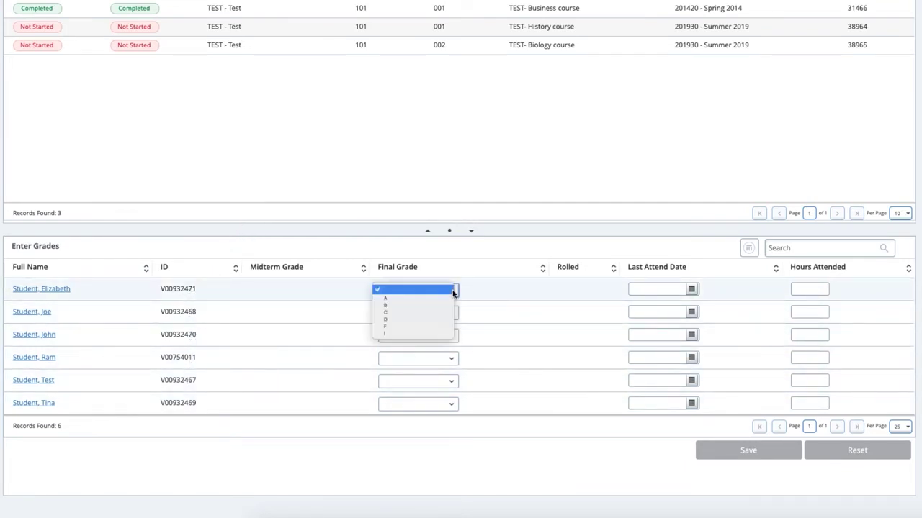
left_click(445, 300)
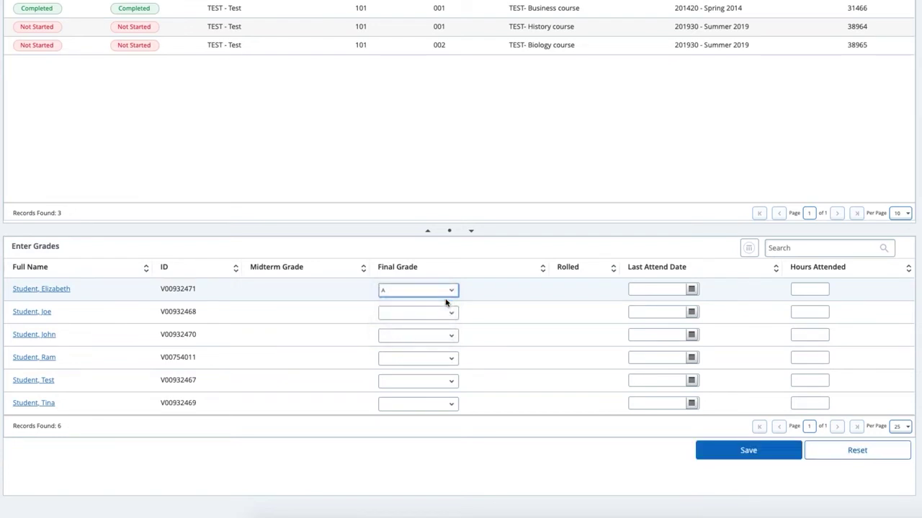
left_click(453, 313)
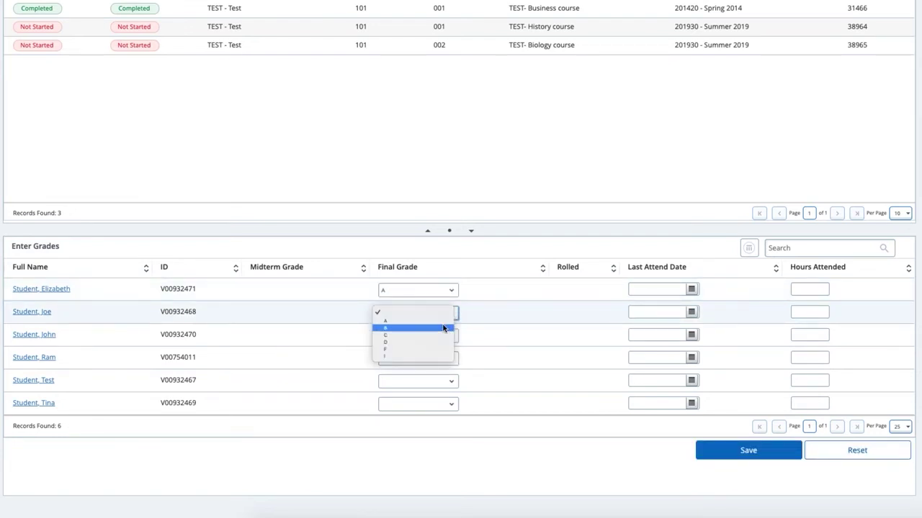
left_click(445, 328)
left_click(451, 339)
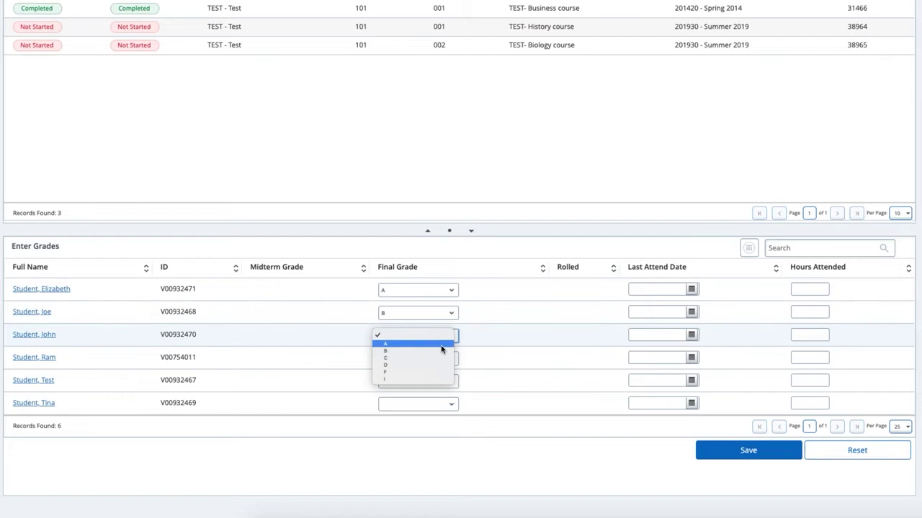
left_click(441, 349)
Give the fourth, fifth and sixth students final grades A, B and A
left_click(451, 362)
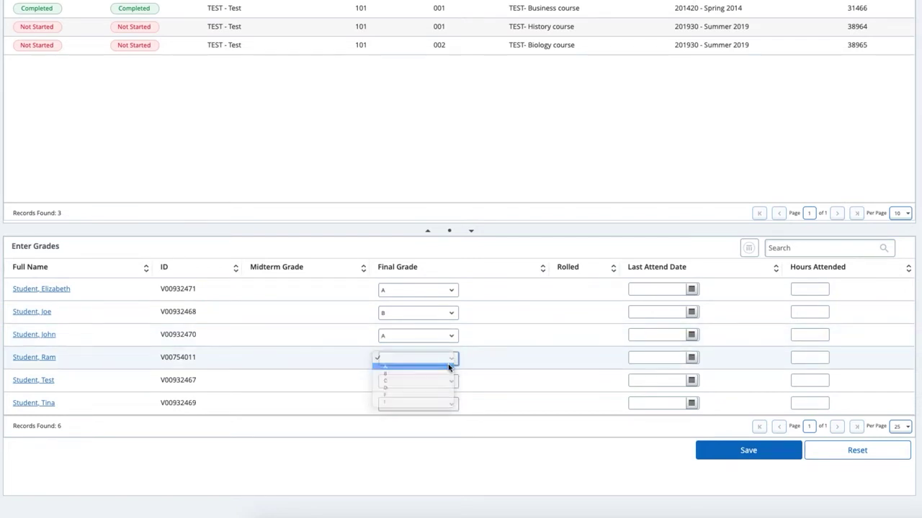
left_click(446, 368)
left_click(451, 382)
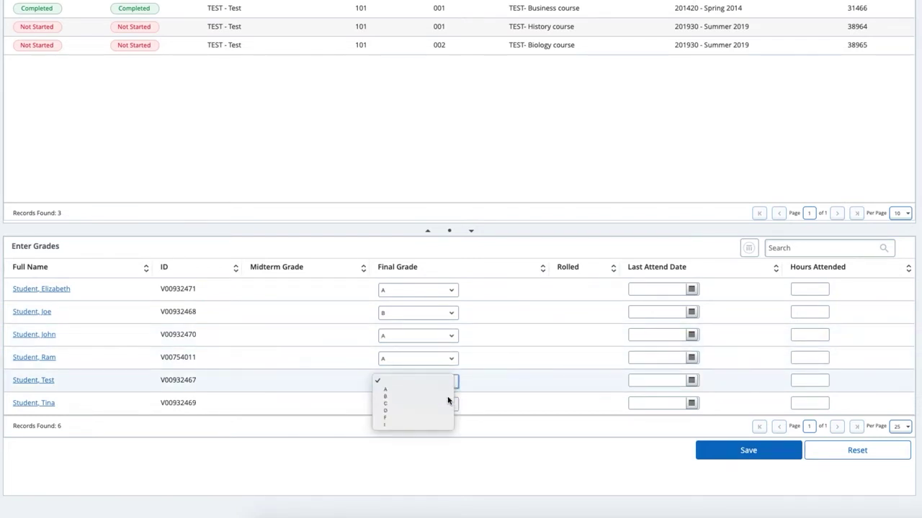
left_click(449, 397)
left_click(453, 406)
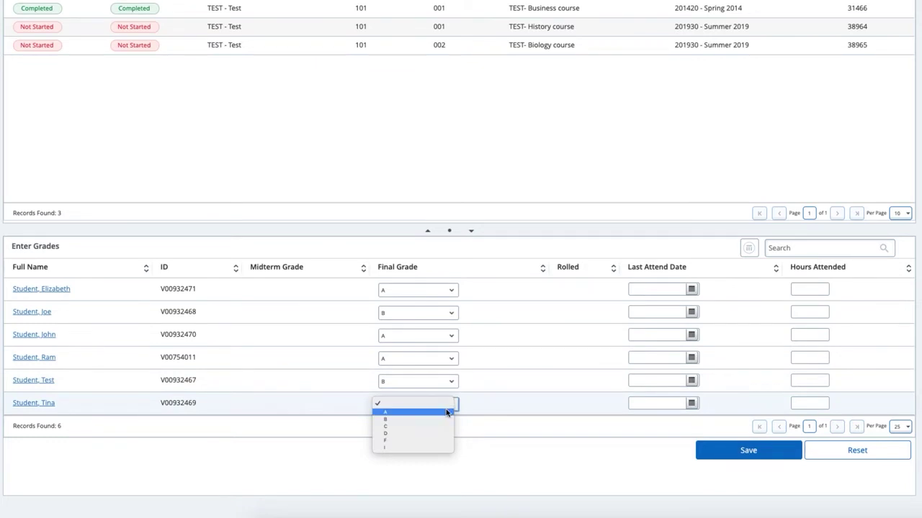
left_click(446, 413)
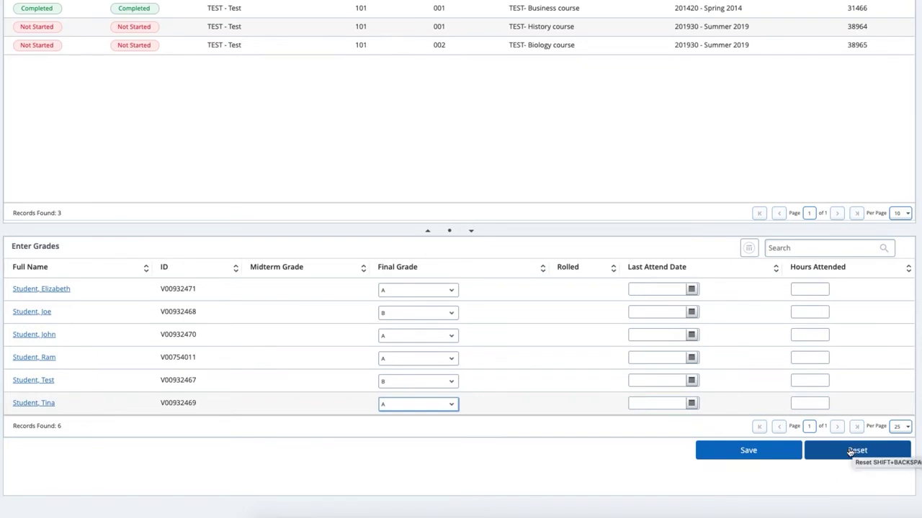
Save the six History final grades with Save (Shift+F9)
left_click(753, 451)
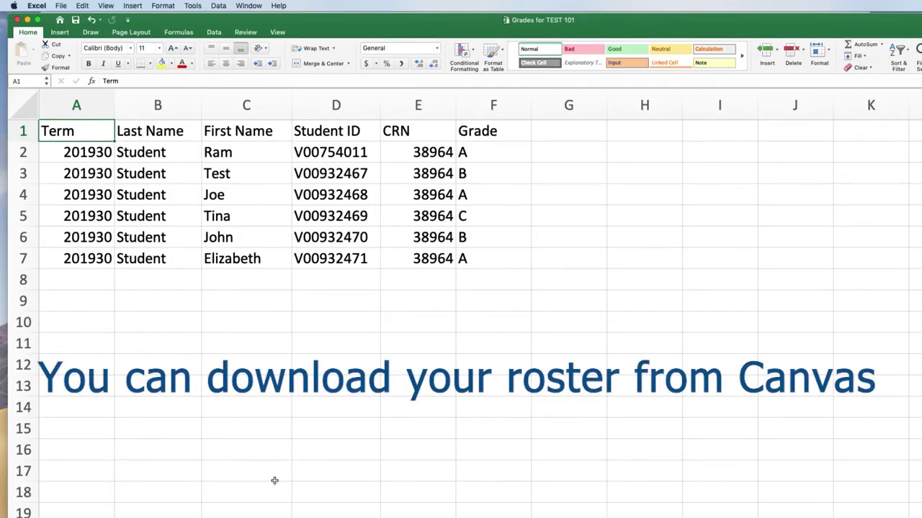
Check the CRN, Student ID and Grade column headings in the Grades for TEST 101 workbook
scroll(109, 412, "right", 1)
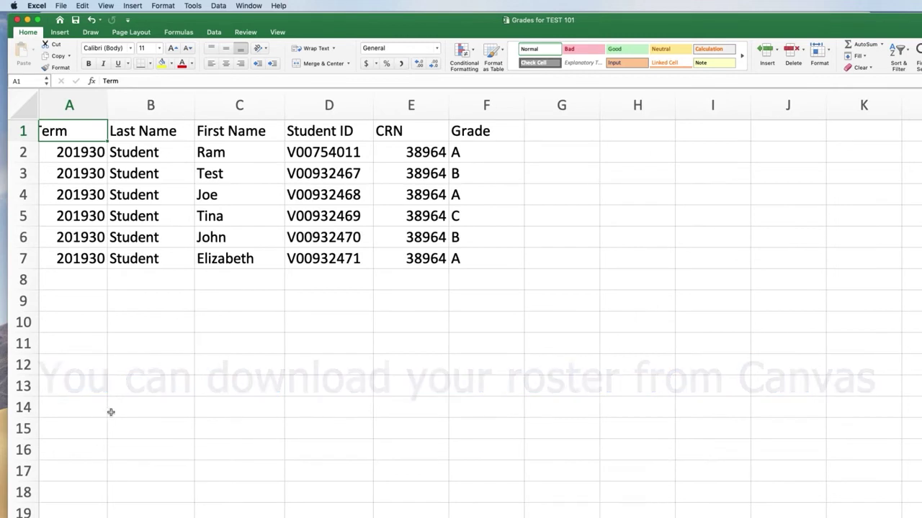
scroll(109, 411, "left", 1)
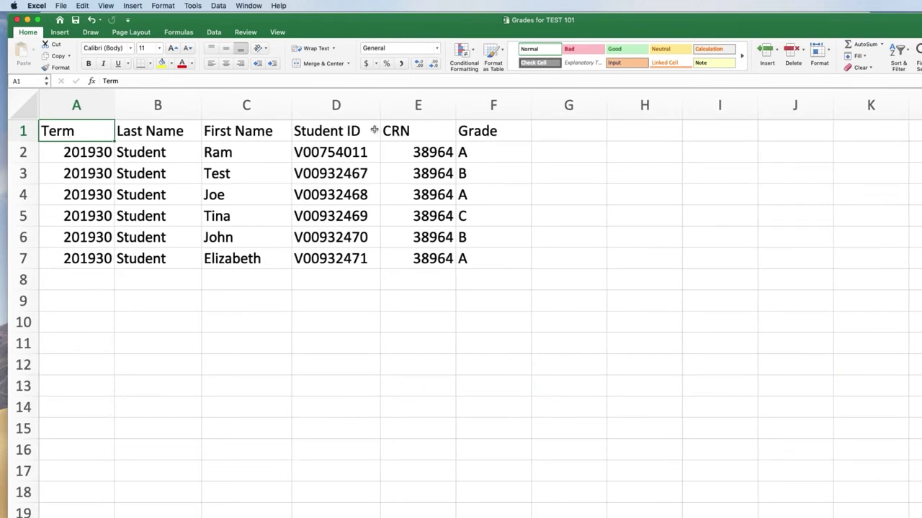
left_click(426, 136)
left_click(346, 133)
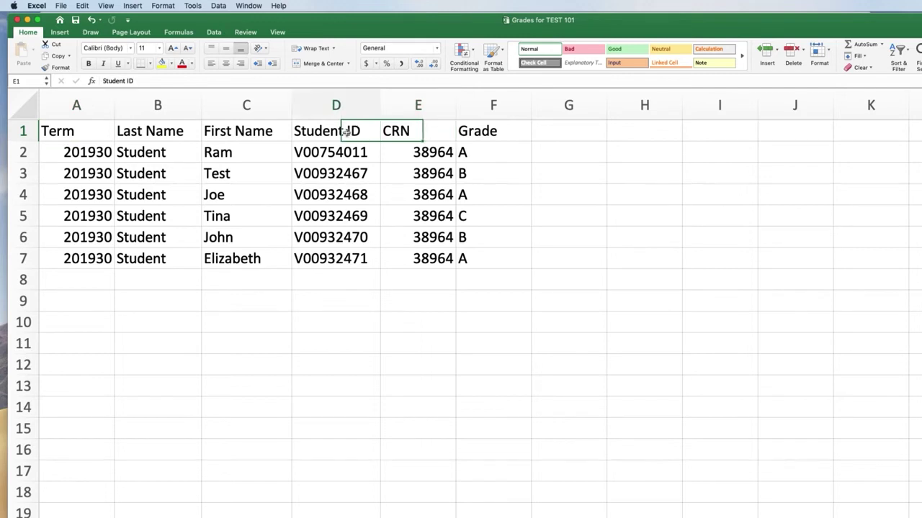
left_click(484, 135)
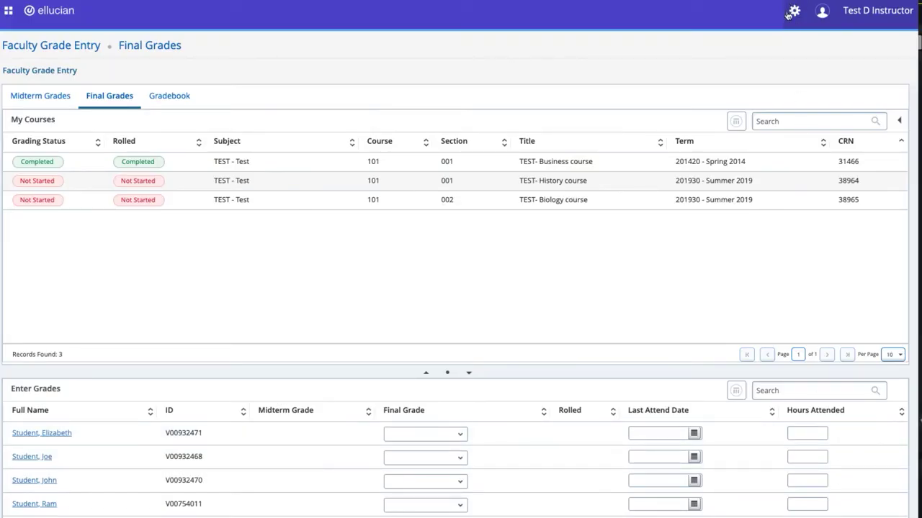
Import Grades for TEST 101.xlsx from the gear menu, upload it and continue to its preview
left_click(794, 13)
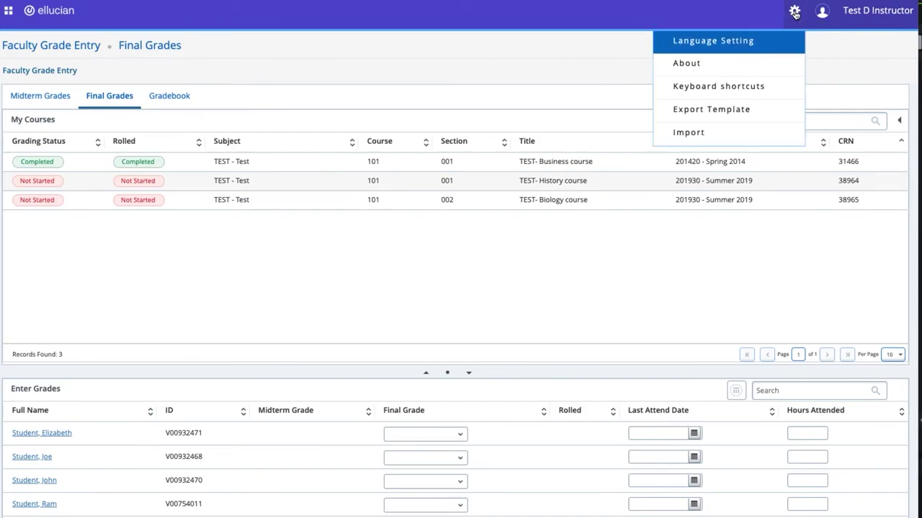
left_click(689, 132)
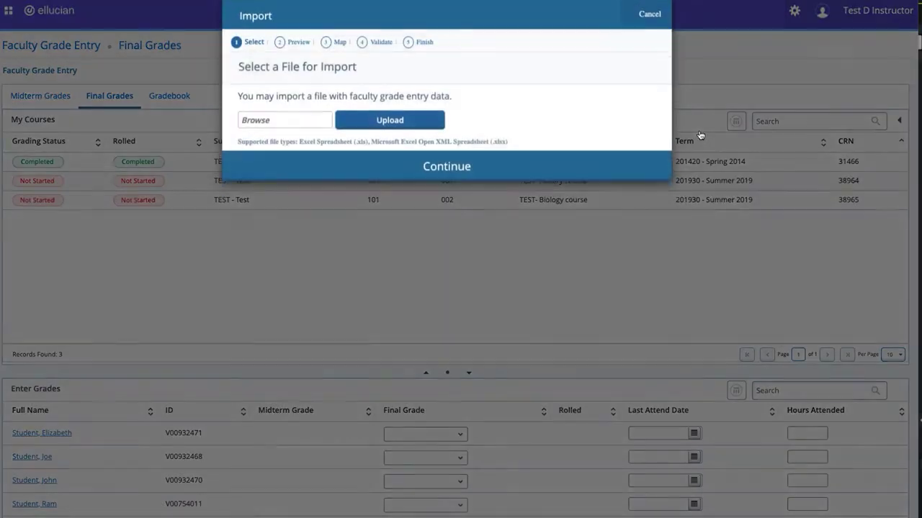
left_click(307, 127)
scroll(279, 79, "down", 1)
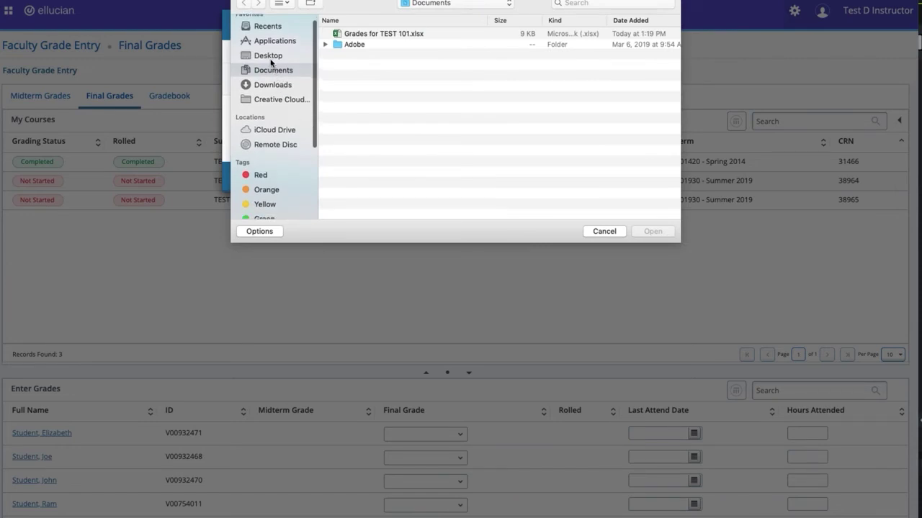
scroll(284, 68, "up", 1)
scroll(350, 36, "right", 1)
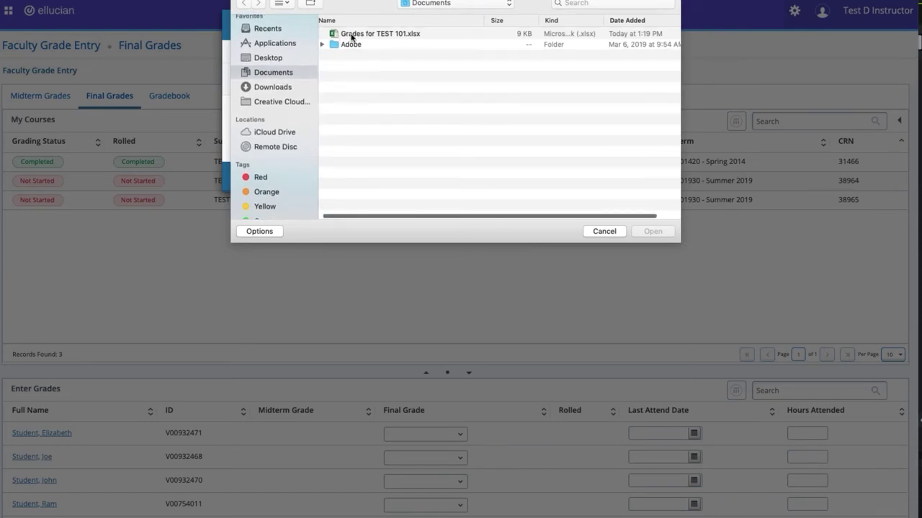
left_click(351, 36)
left_click(645, 232)
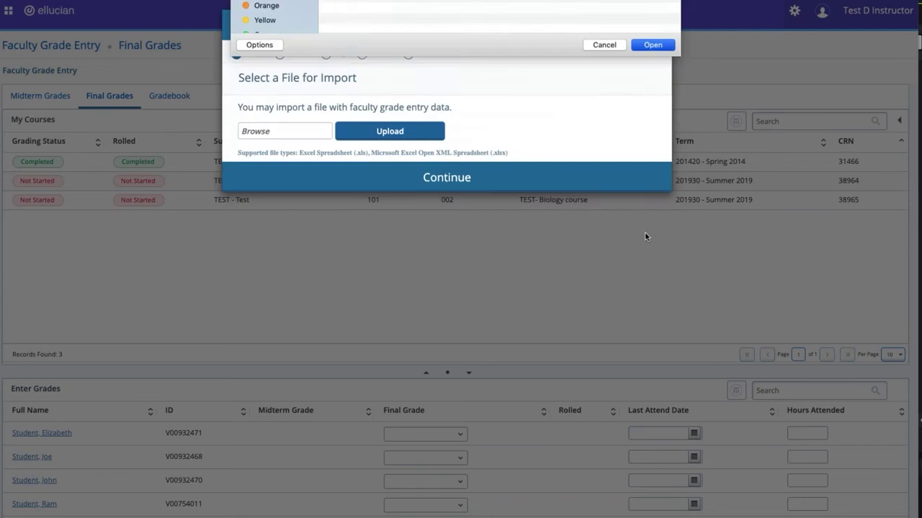
left_click(378, 134)
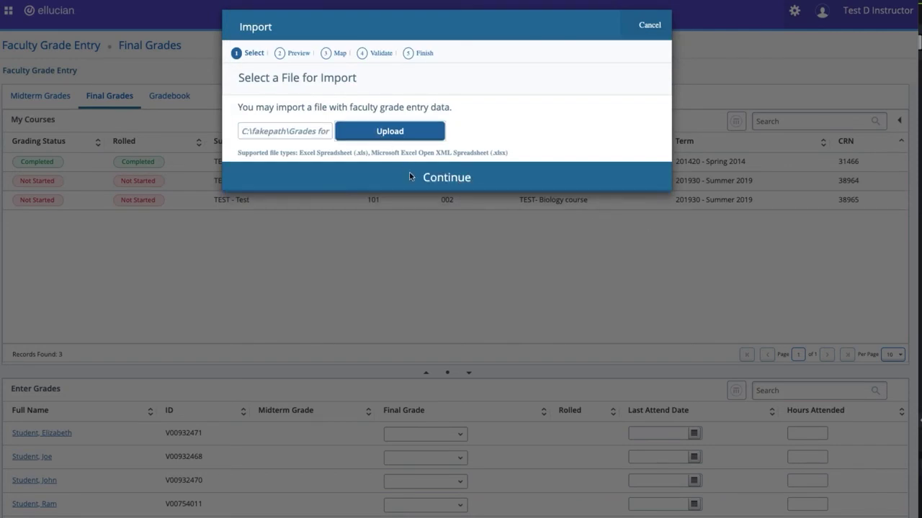
left_click(443, 178)
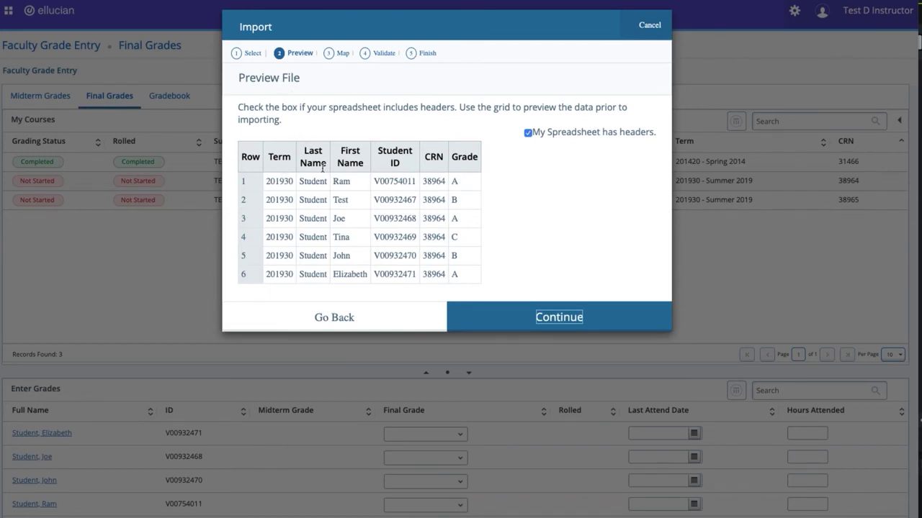
Leave Last Name and First Name as Other, map Grade to Final Grade, and continue
left_click(554, 322)
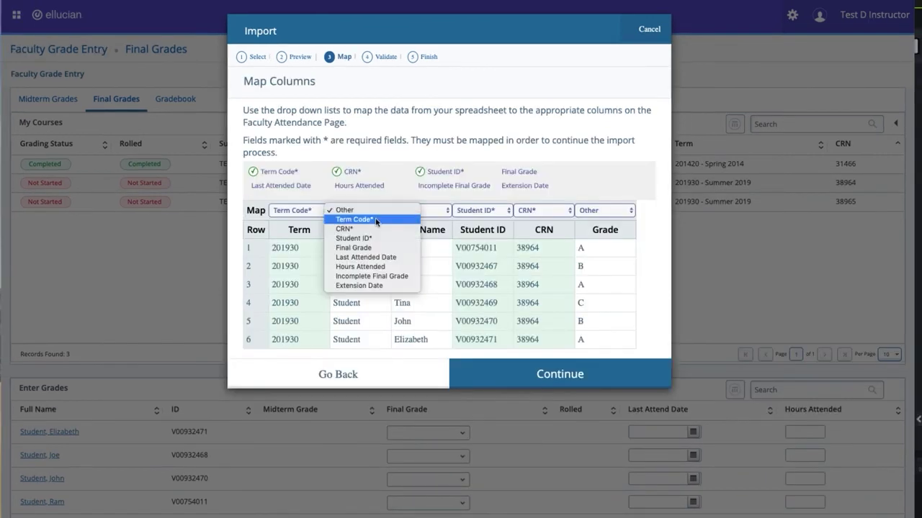
left_click(377, 210)
left_click(438, 210)
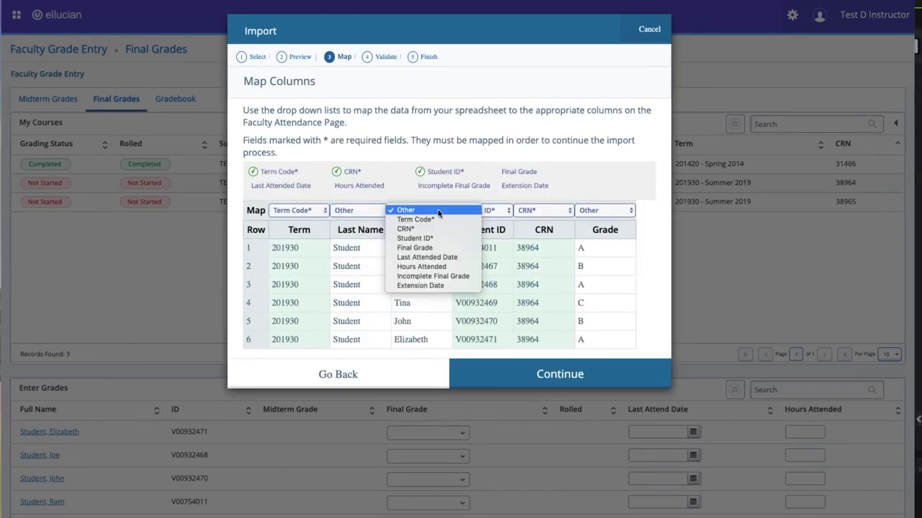
left_click(414, 210)
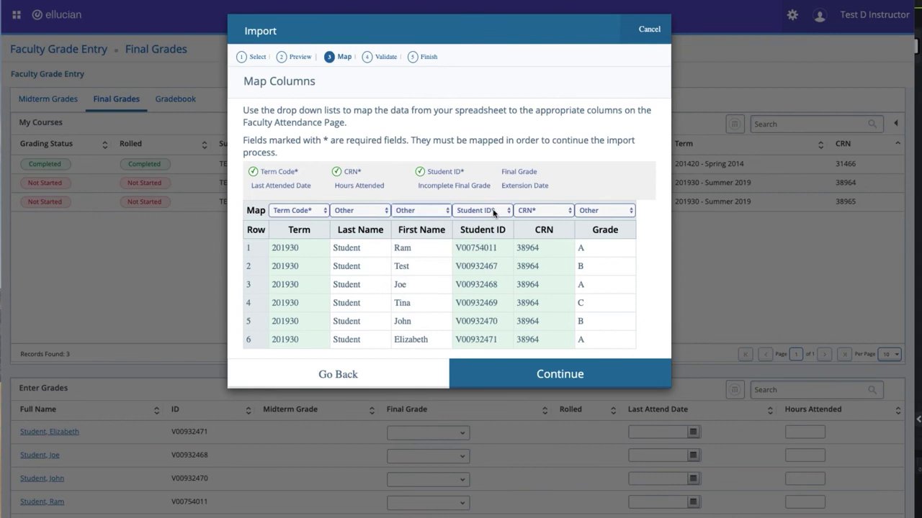
left_click(588, 211)
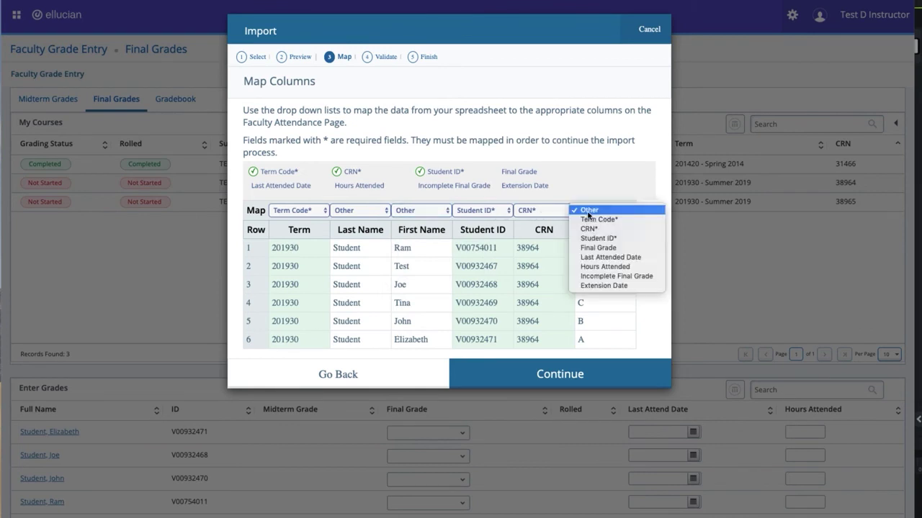
left_click(588, 247)
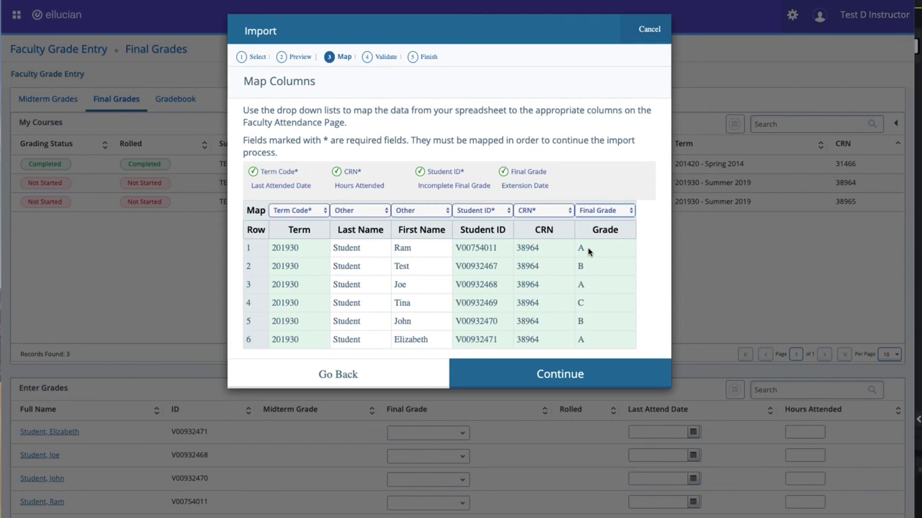
left_click(567, 374)
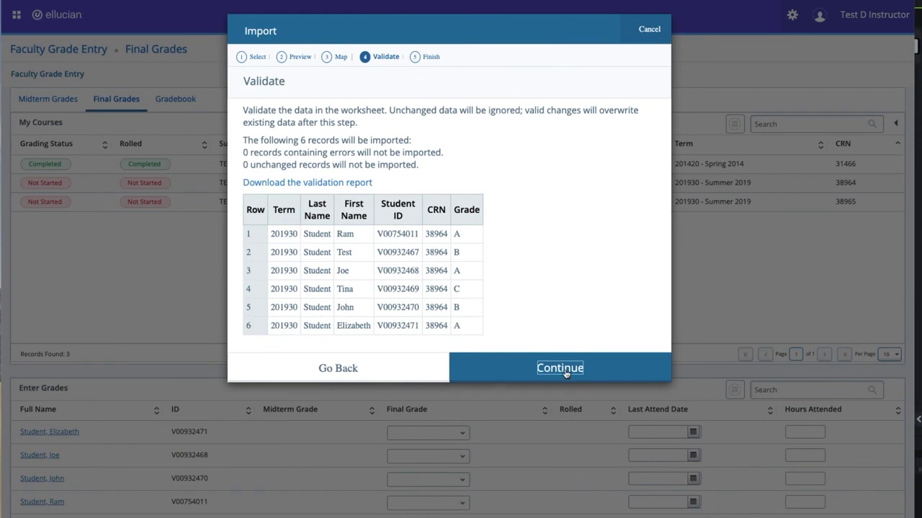
Import the six validated records and open the History roster showing A, A, B, A, B, C
left_click(567, 373)
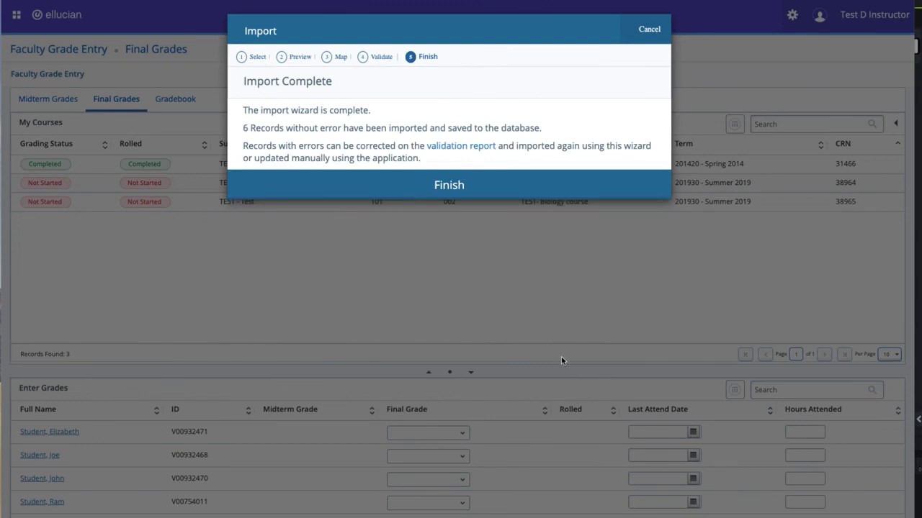
left_click(444, 187)
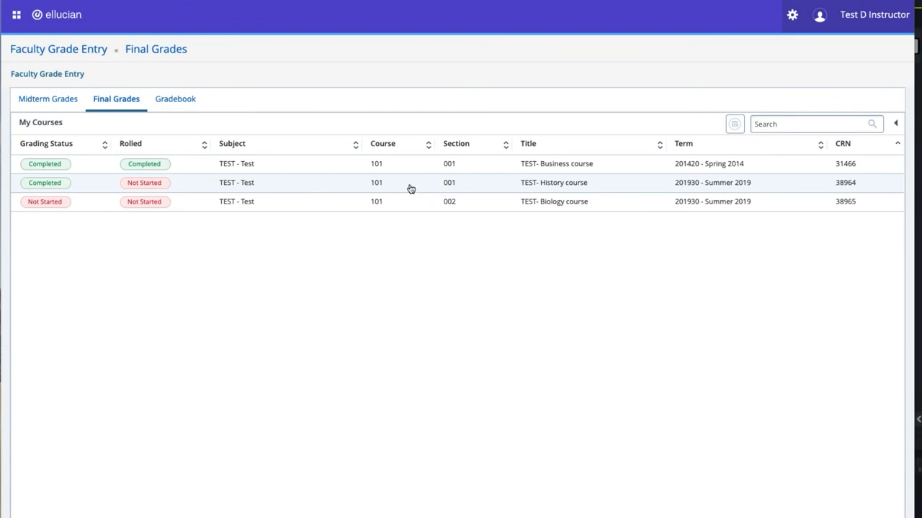
left_click(410, 188)
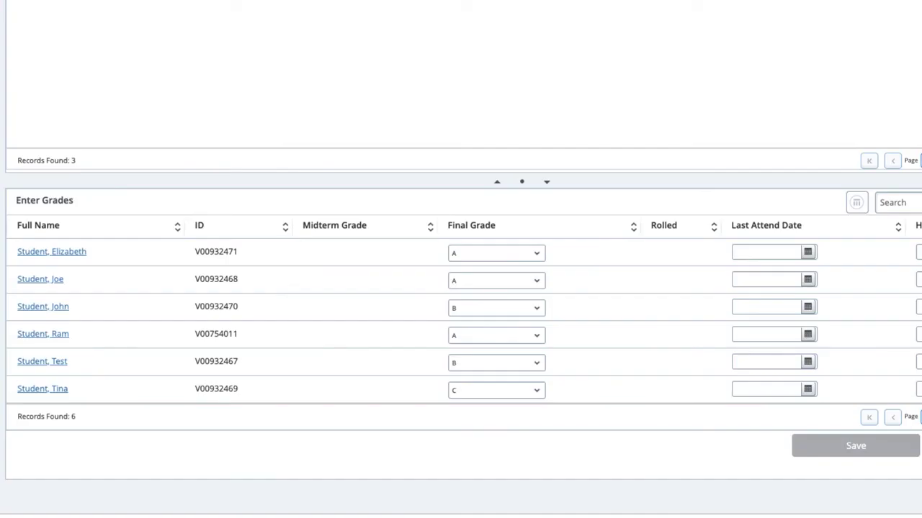